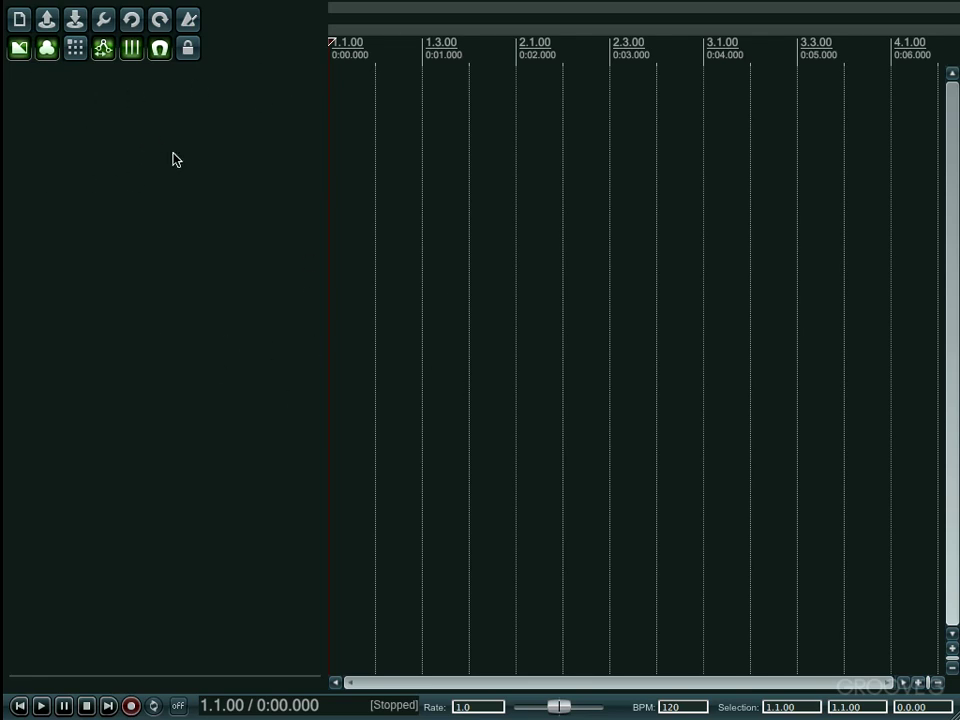
Insert Superior Drummer 2 (32 out) as a virtual instrument on a new track.
{"action": "right_click", "coordinate": [142, 146]}
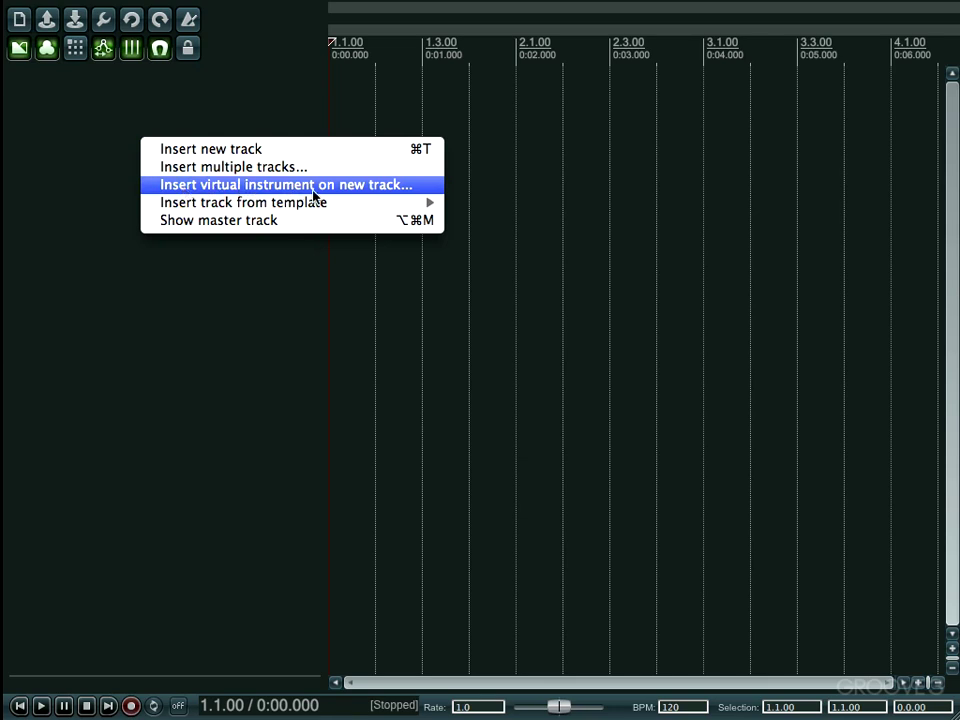
{"action": "left_click", "coordinate": [352, 196]}
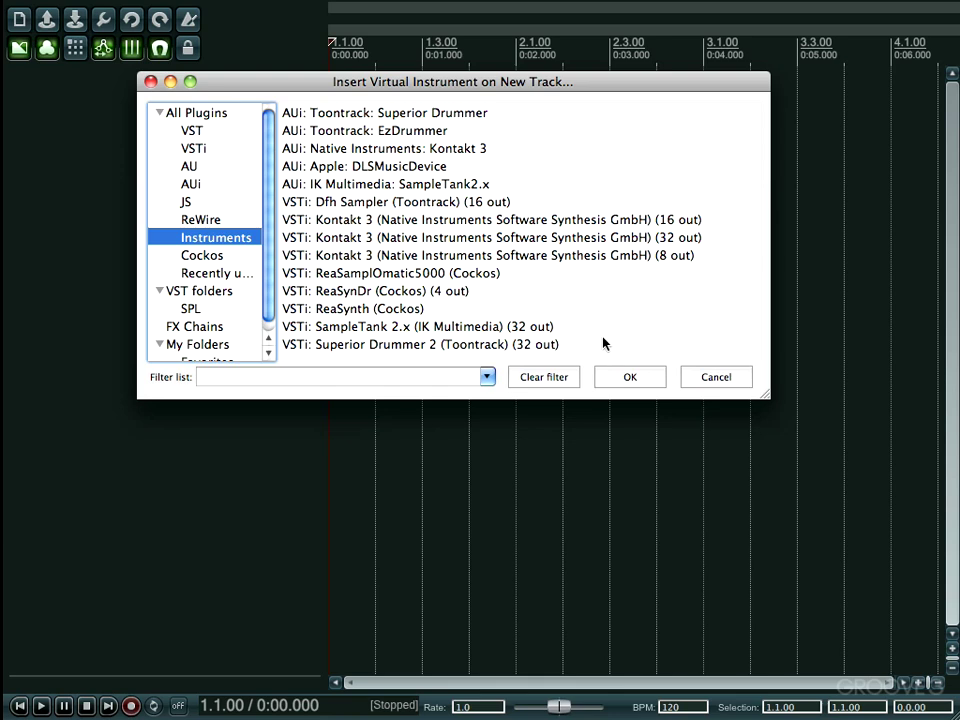
{"action": "left_click", "coordinate": [336, 347]}
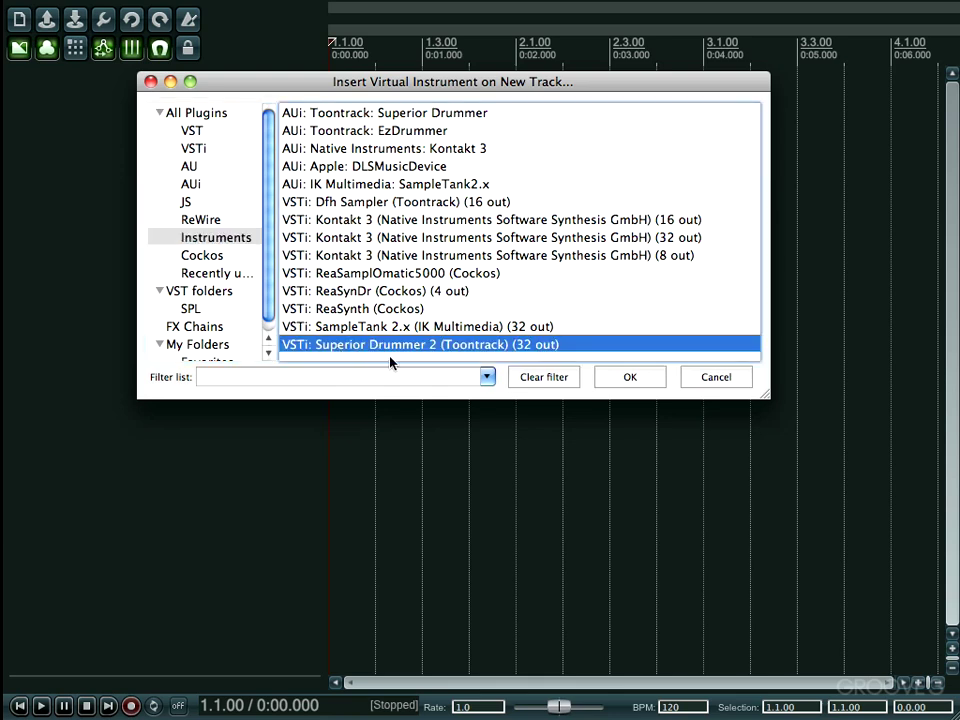
{"action": "left_click", "coordinate": [636, 381]}
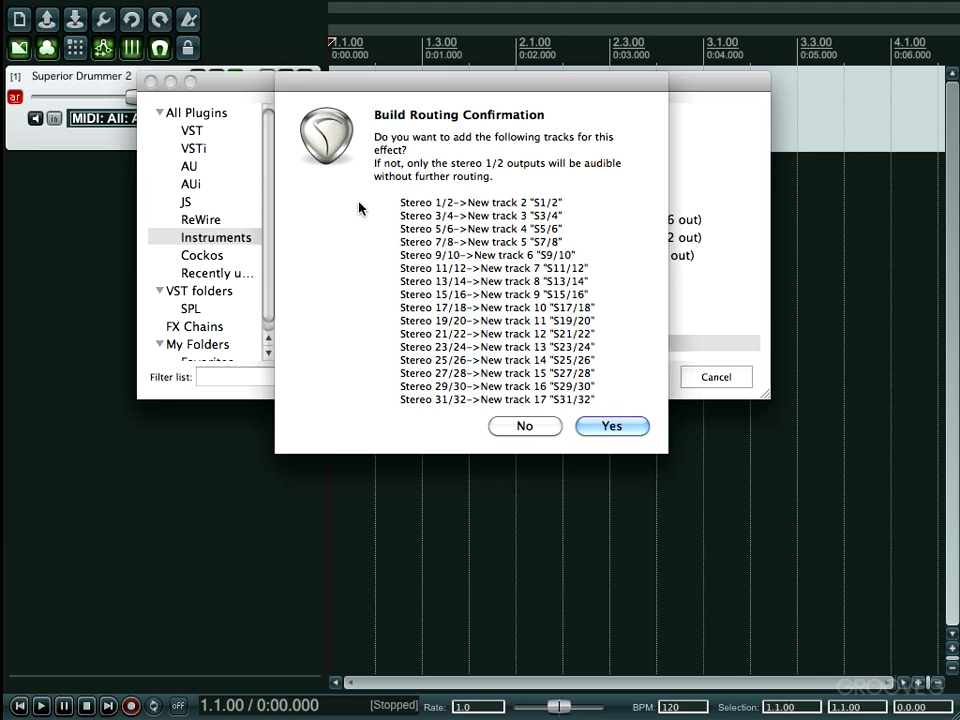
Accept the routing confirmation to create the 16 stereo output tracks.
{"action": "left_click", "coordinate": [612, 427]}
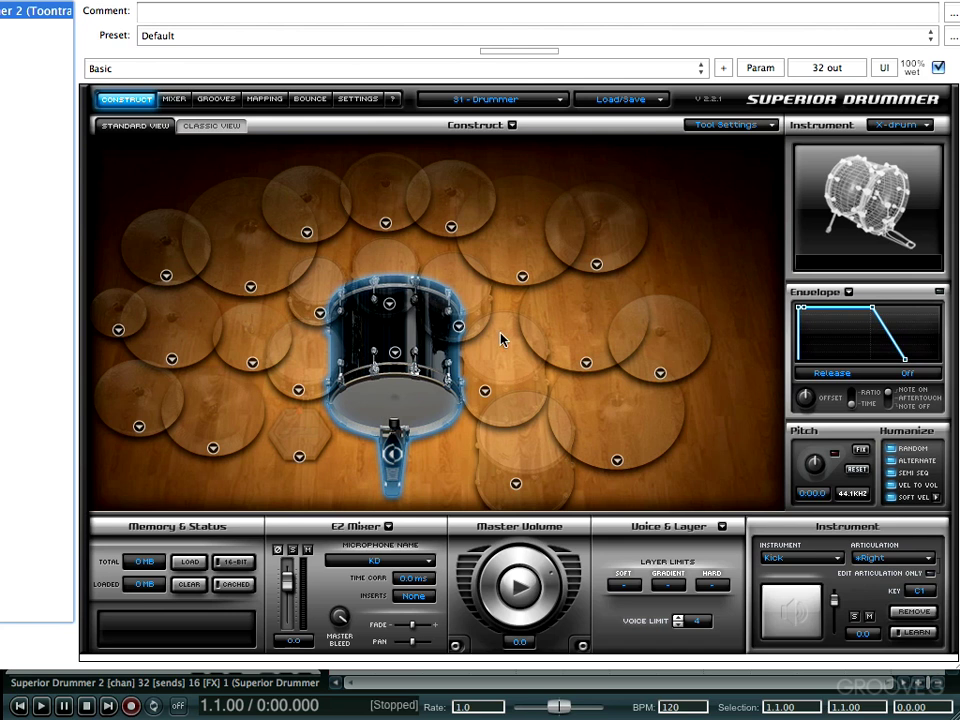
Load the N.Y. - ALLAIRE kit and drag the instrument window right to reveal the tracks.
{"action": "left_click", "coordinate": [507, 100]}
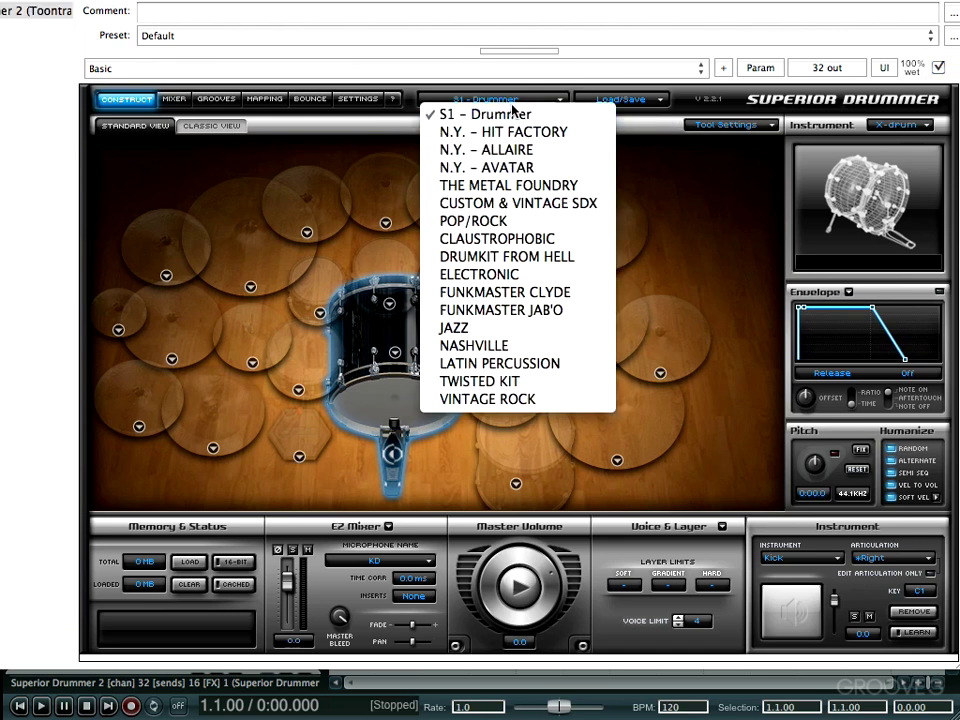
{"action": "left_click", "coordinate": [507, 150]}
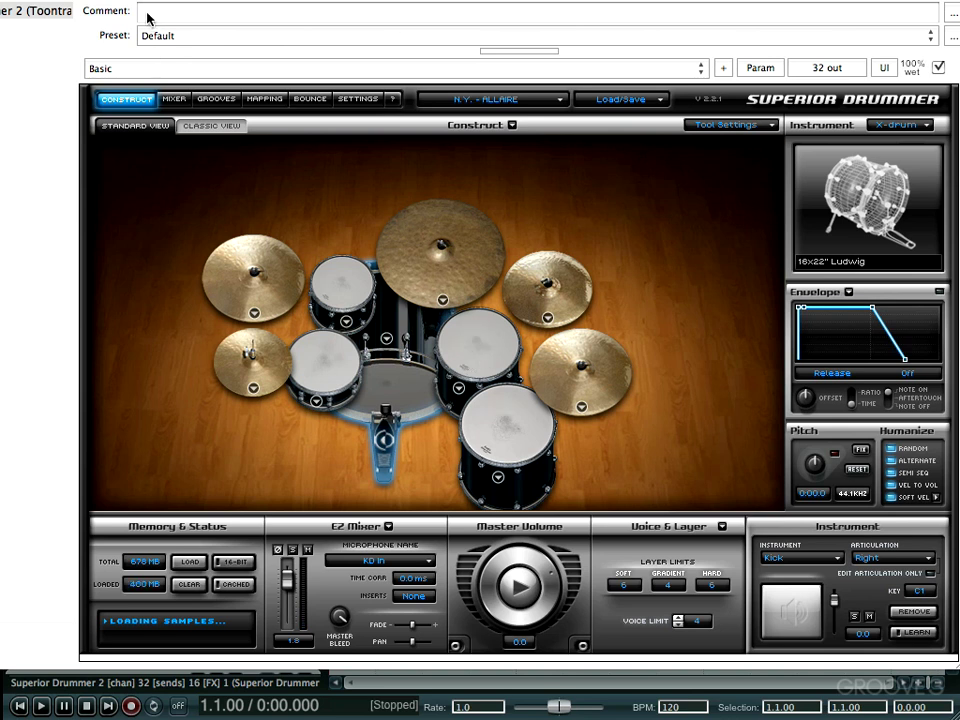
{"action": "left_click_drag", "start_coordinate": [102, 4], "coordinate": [959, 4]}
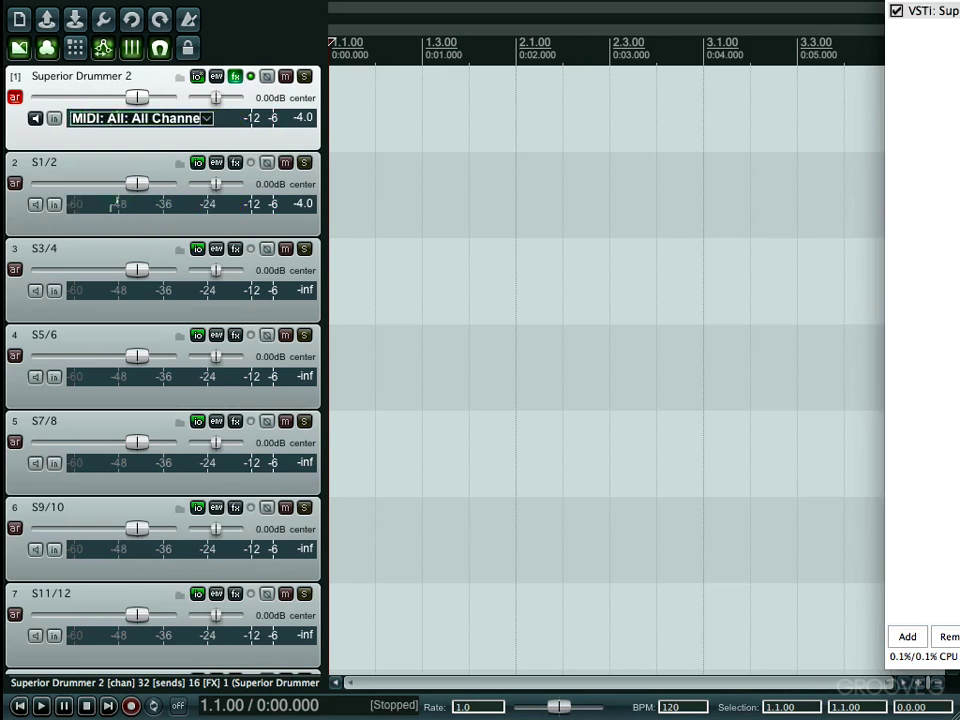
Hide the Superior Drummer 2 window, then bring it back with Shift+F.
{"action": "left_click", "coordinate": [113, 203]}
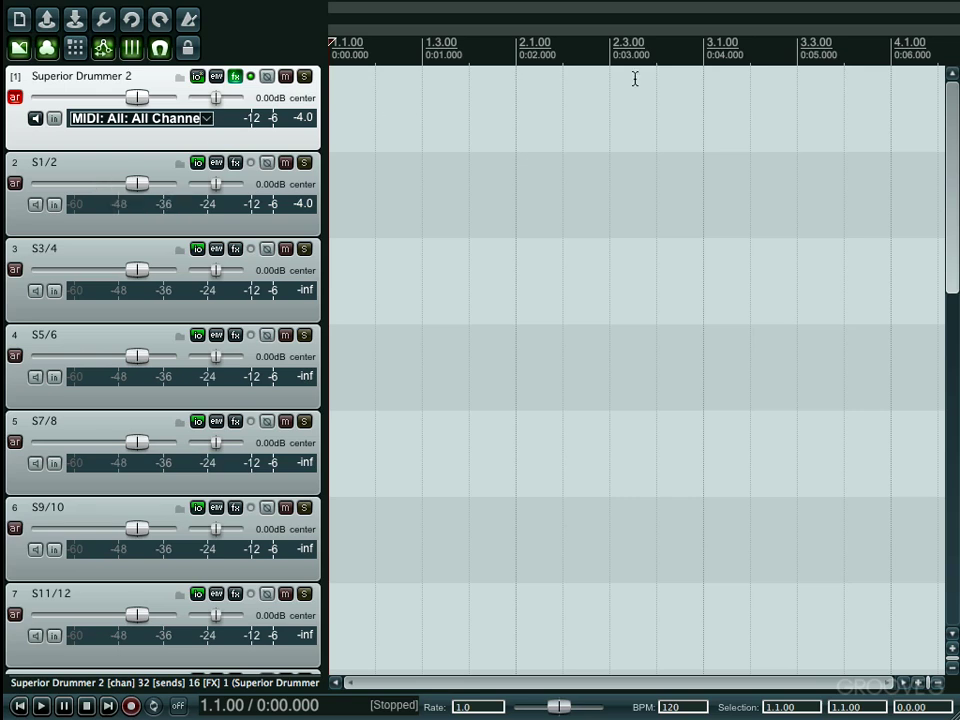
{"action": "key", "text": "shift+f"}
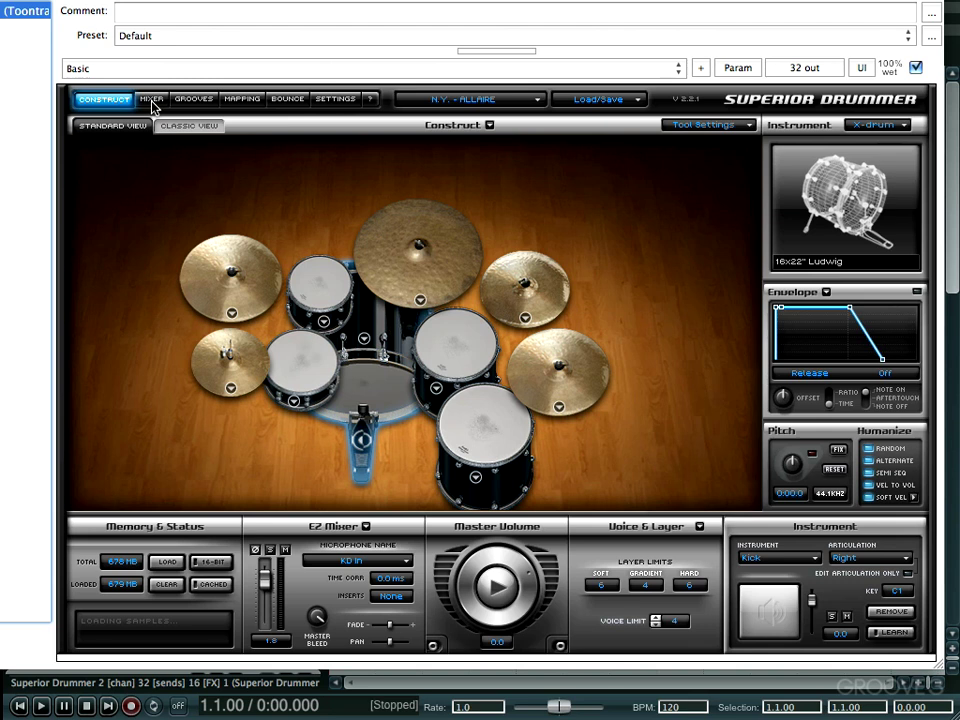
In the mixer, set KD In's output to Multichannel so each channel gets its own output pair.
{"action": "left_click", "coordinate": [152, 99]}
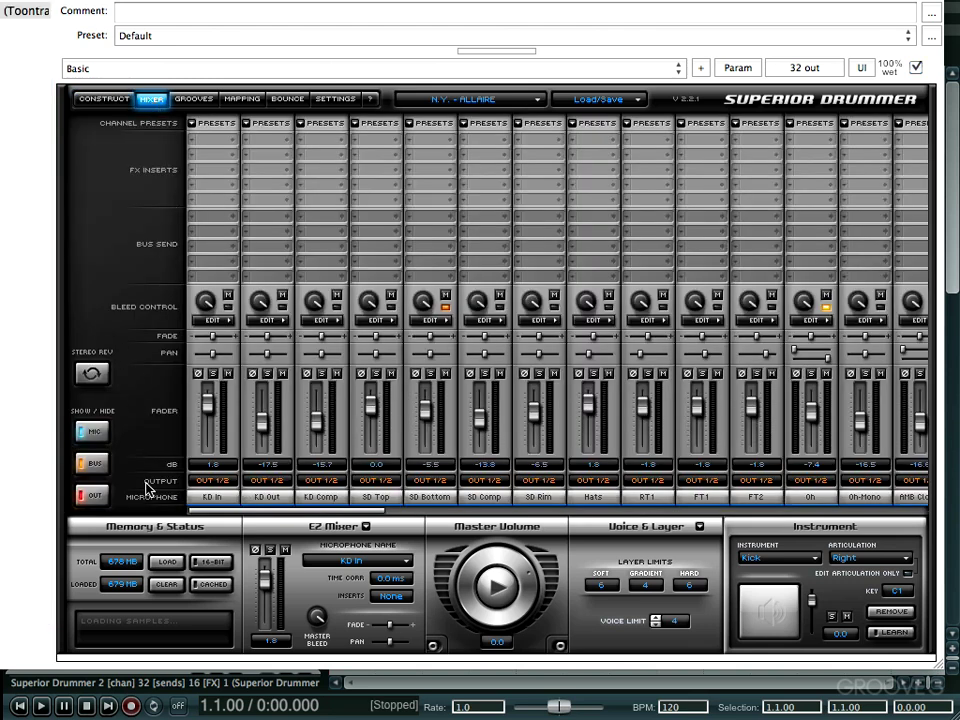
{"action": "left_click", "coordinate": [226, 487]}
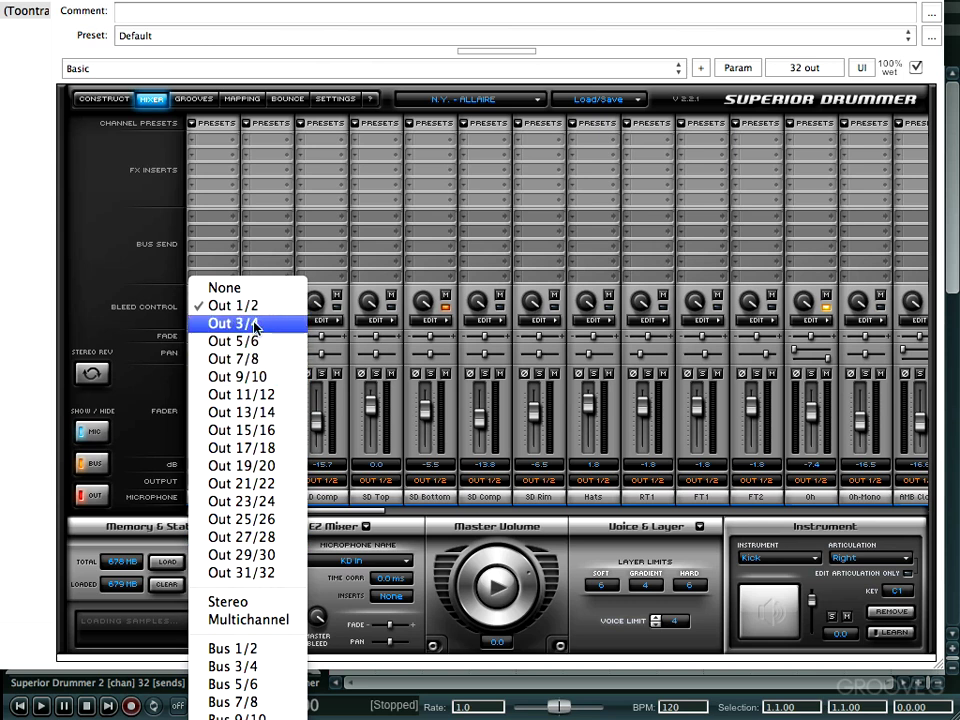
{"action": "left_click", "coordinate": [253, 626]}
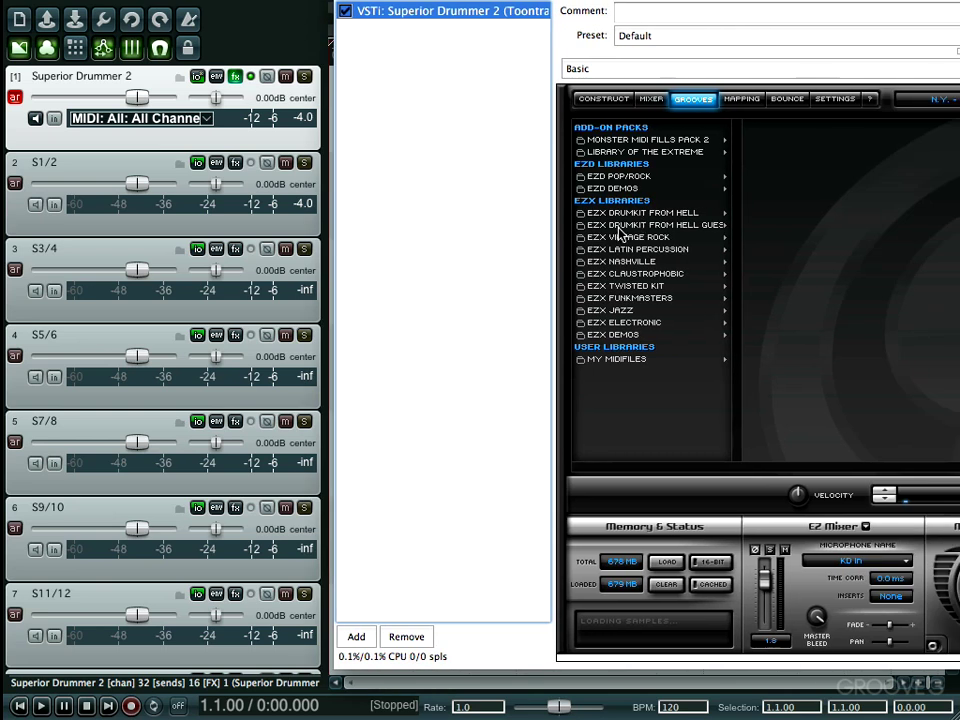
Choose the EZ Demo Straight - 120BPM groove from the EZD Demos folder.
{"action": "left_click", "coordinate": [616, 189]}
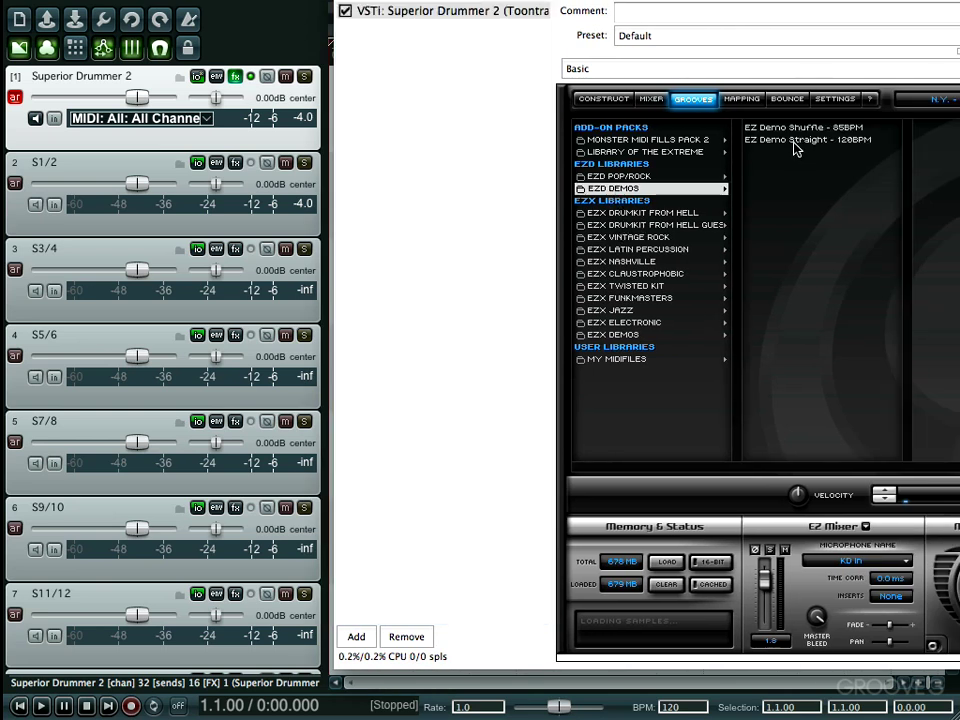
{"action": "left_click", "coordinate": [795, 141]}
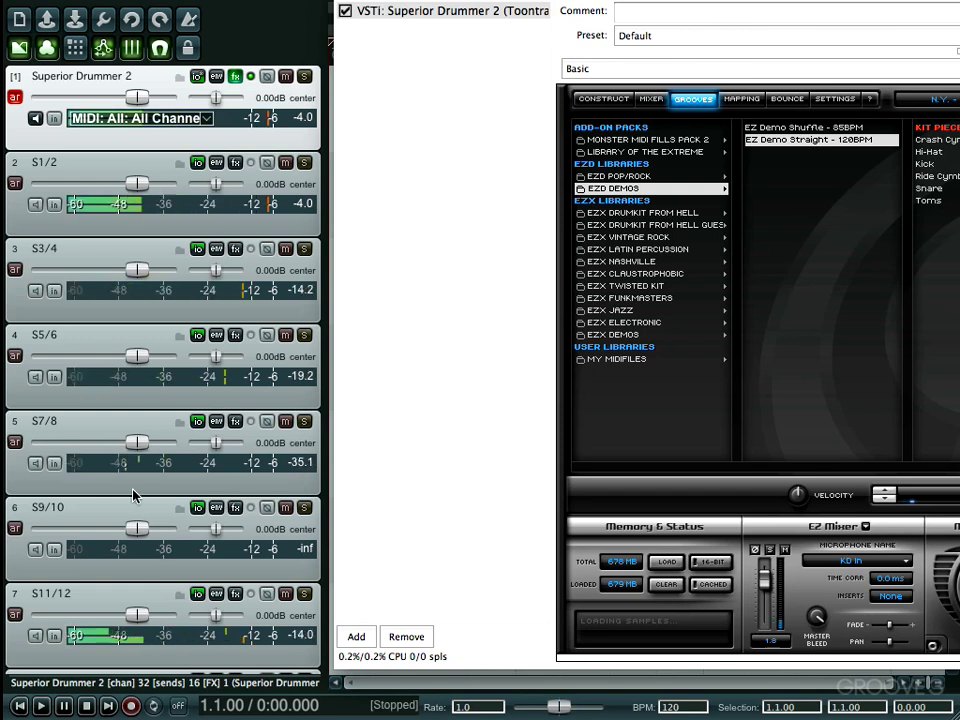
{"action": "scroll", "coordinate": [135, 500], "scroll_direction": "down", "scroll_amount": 5}
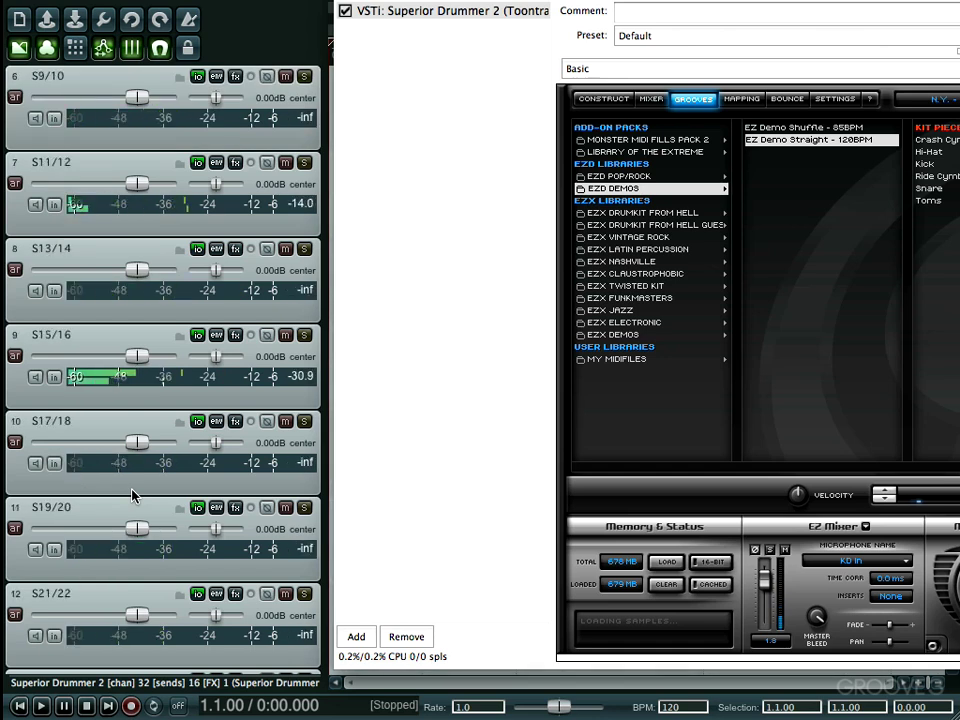
{"action": "scroll", "coordinate": [133, 494], "scroll_direction": "down", "scroll_amount": 4}
{"action": "scroll", "coordinate": [133, 494], "scroll_direction": "up", "scroll_amount": 1}
{"action": "scroll", "coordinate": [133, 494], "scroll_direction": "up", "scroll_amount": 10}
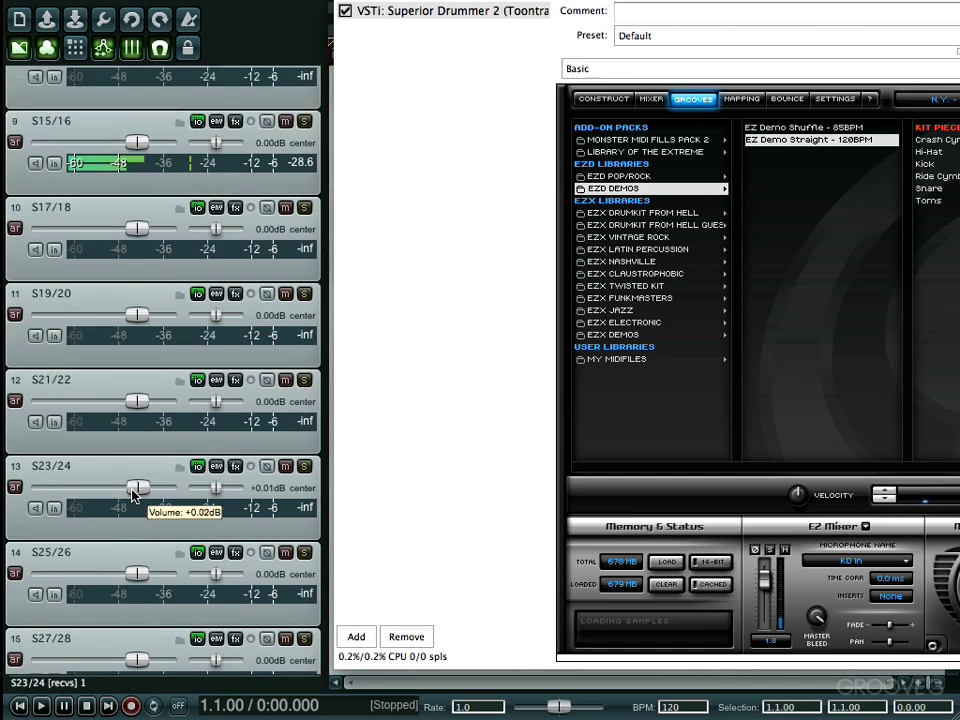
{"action": "scroll", "coordinate": [67, 316], "scroll_direction": "up", "scroll_amount": 6}
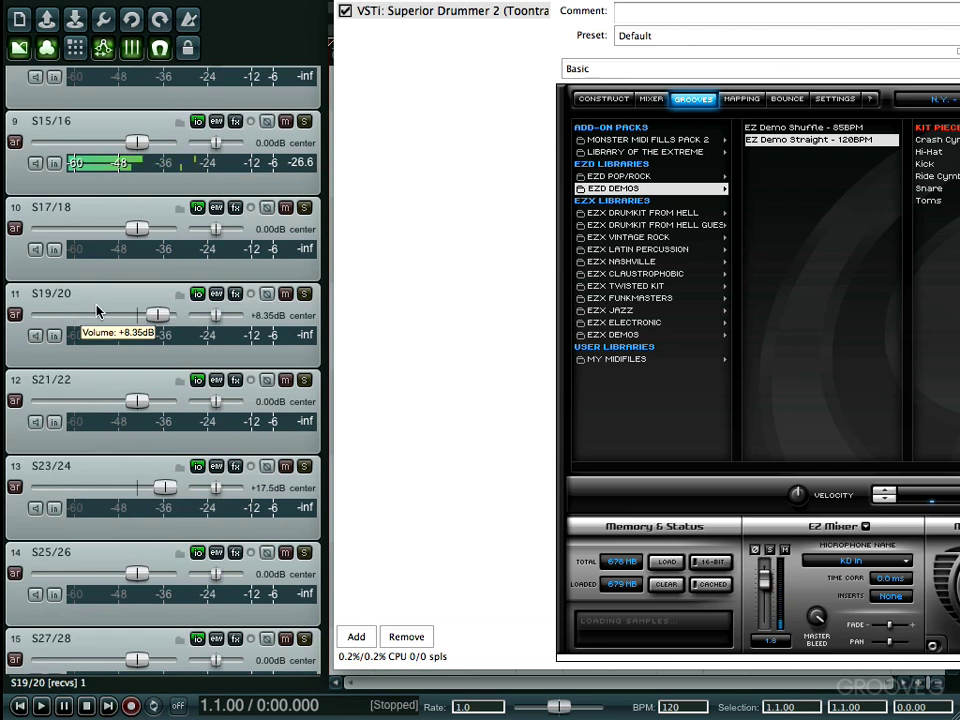
{"action": "scroll", "coordinate": [98, 316], "scroll_direction": "down", "scroll_amount": 6}
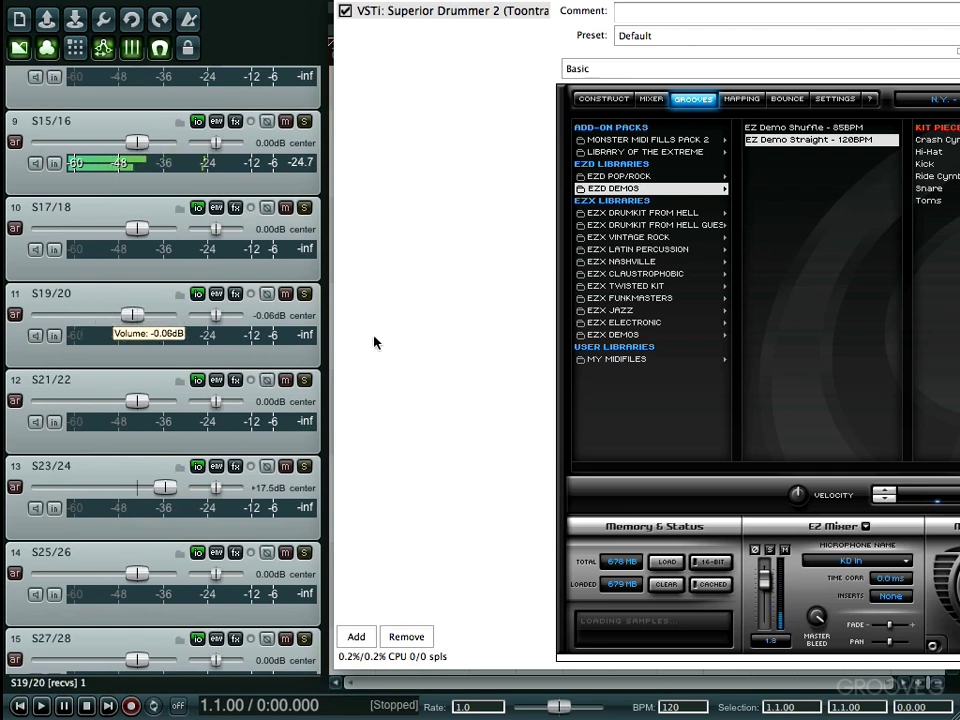
{"action": "scroll", "coordinate": [318, 364], "scroll_direction": "up", "scroll_amount": 9}
{"action": "scroll", "coordinate": [318, 364], "scroll_direction": "up", "scroll_amount": 3}
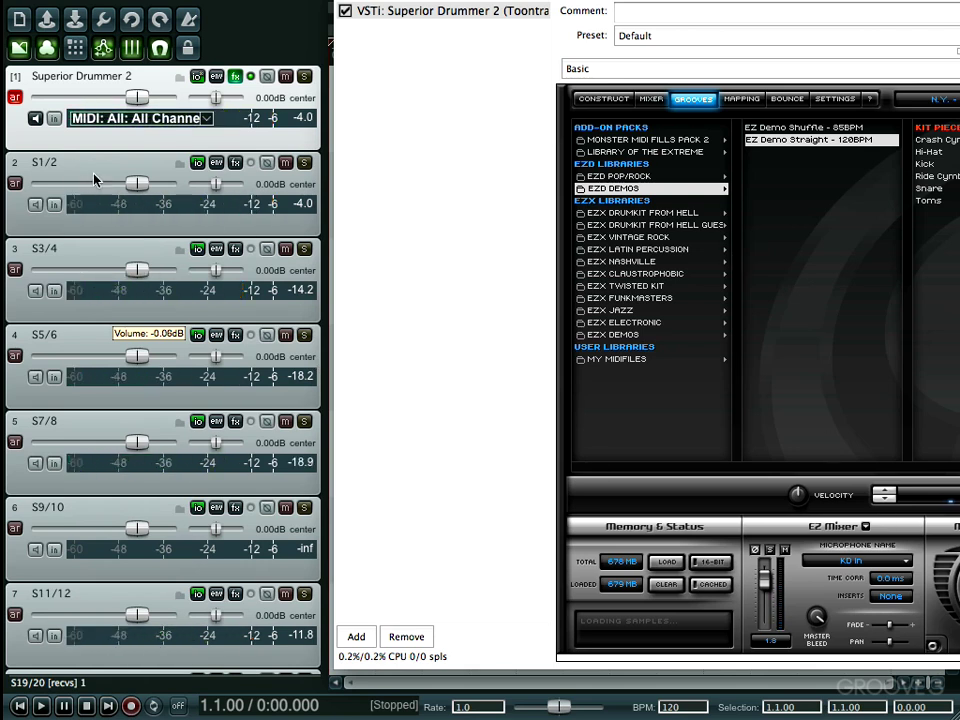
Close the plugin window and rename tracks 2–4 to KD, ST and SB.
{"action": "key", "text": "Escape"}
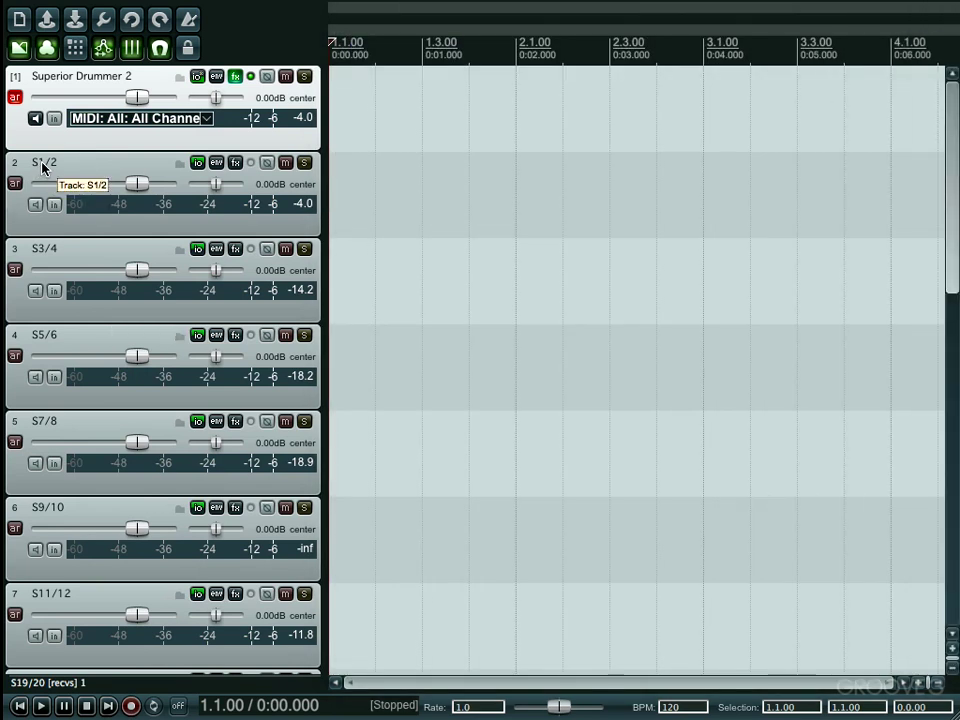
{"action": "double_click", "coordinate": [41, 166]}
{"action": "type", "text": "KD"}
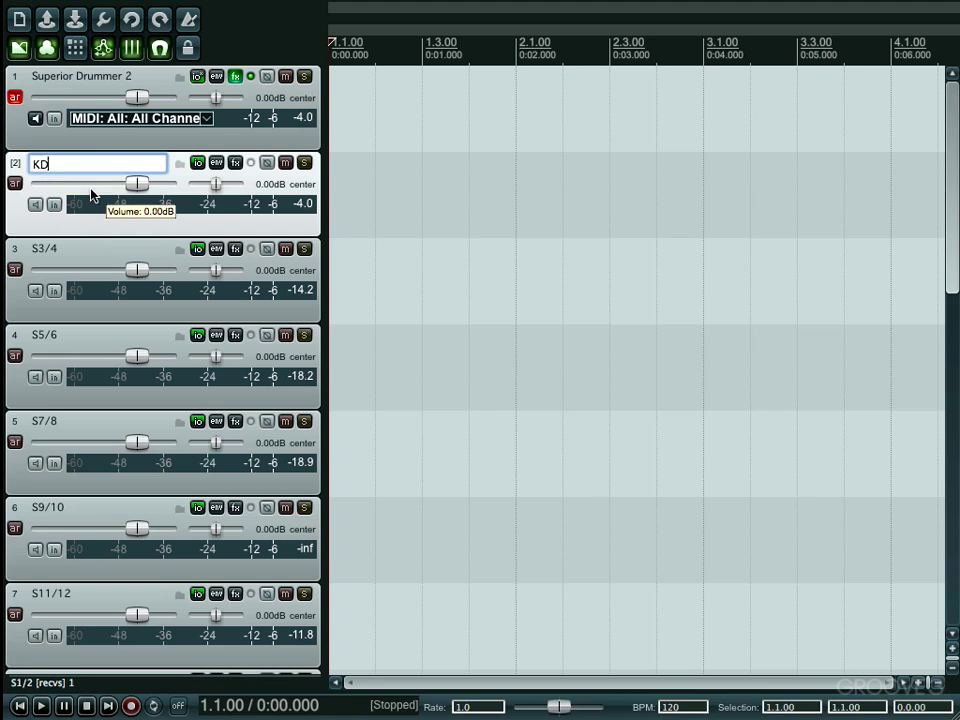
{"action": "key", "text": "Return"}
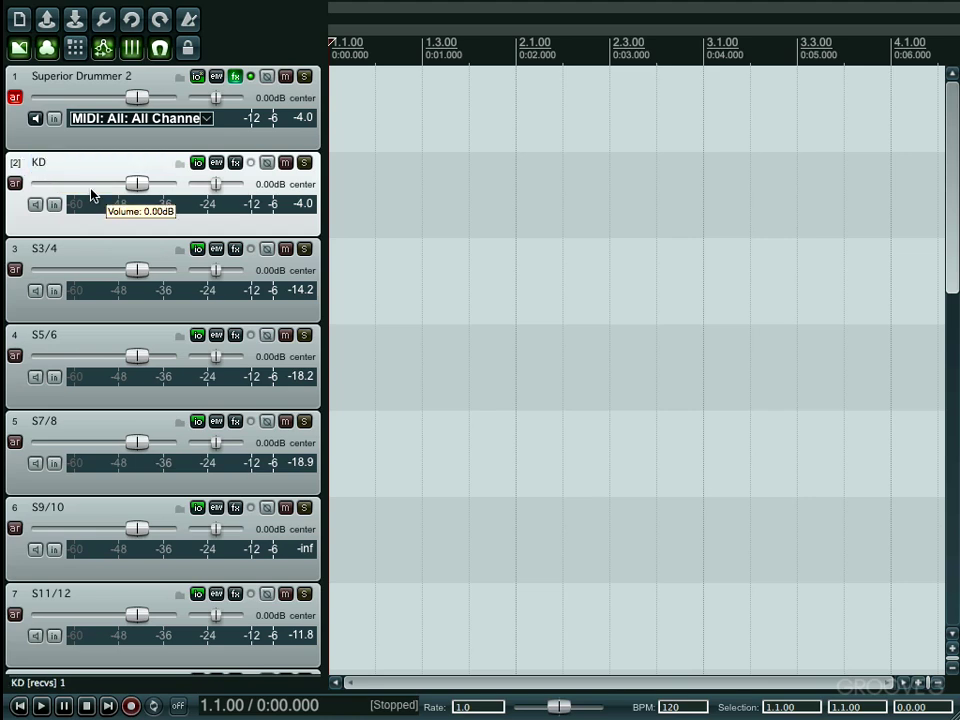
{"action": "double_click", "coordinate": [51, 257]}
{"action": "type", "text": "ST"}
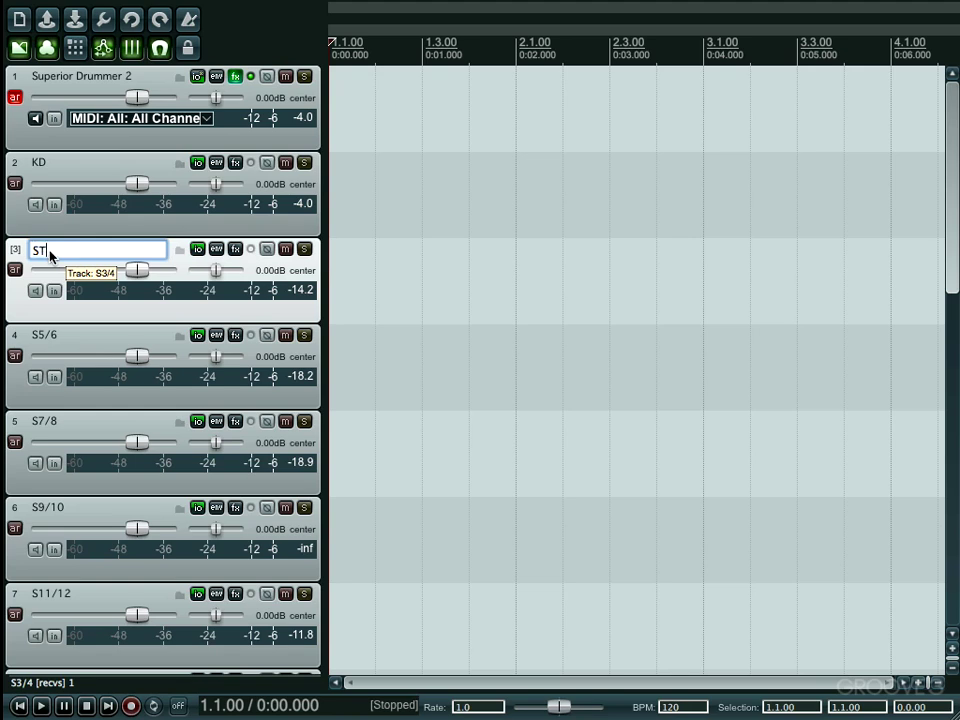
{"action": "key", "text": "Return"}
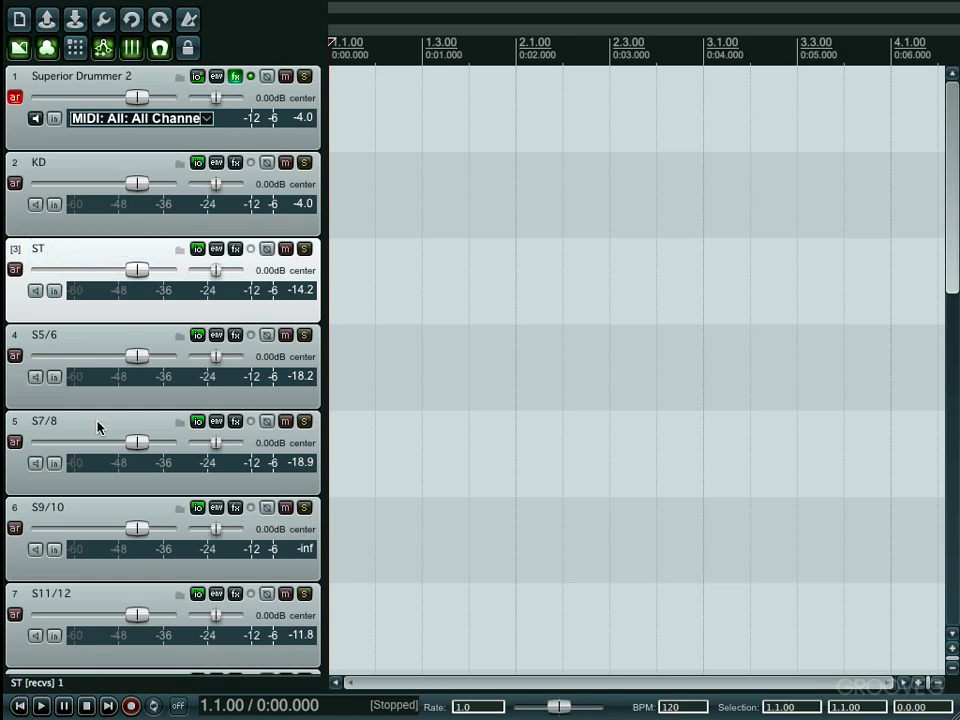
{"action": "left_click", "coordinate": [43, 337]}
{"action": "double_click", "coordinate": [43, 337]}
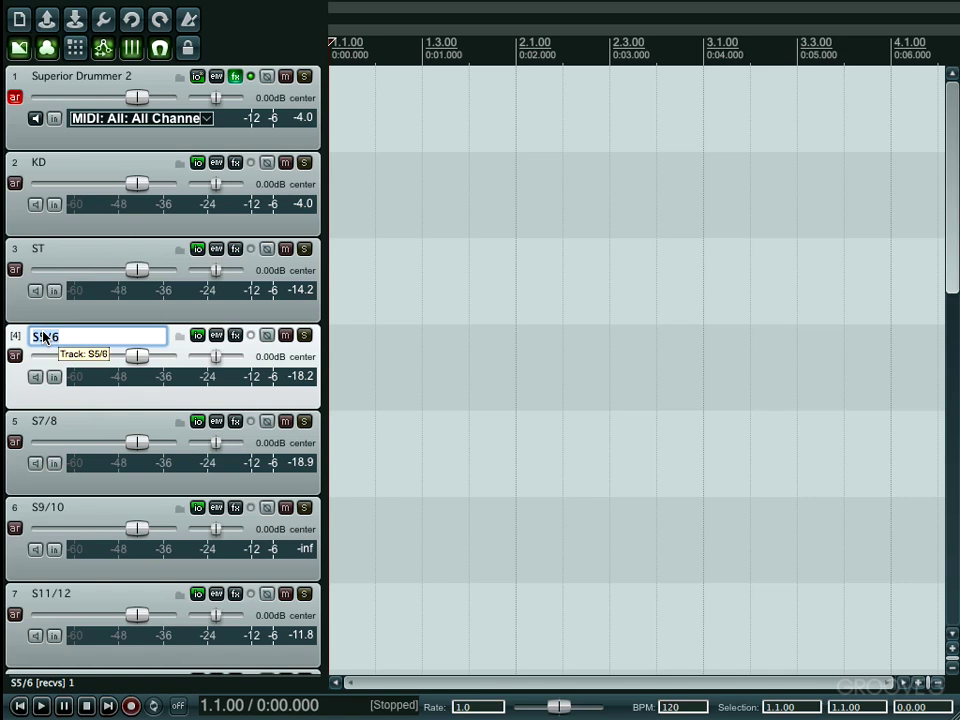
{"action": "type", "text": "SB"}
{"action": "key", "text": "Return"}
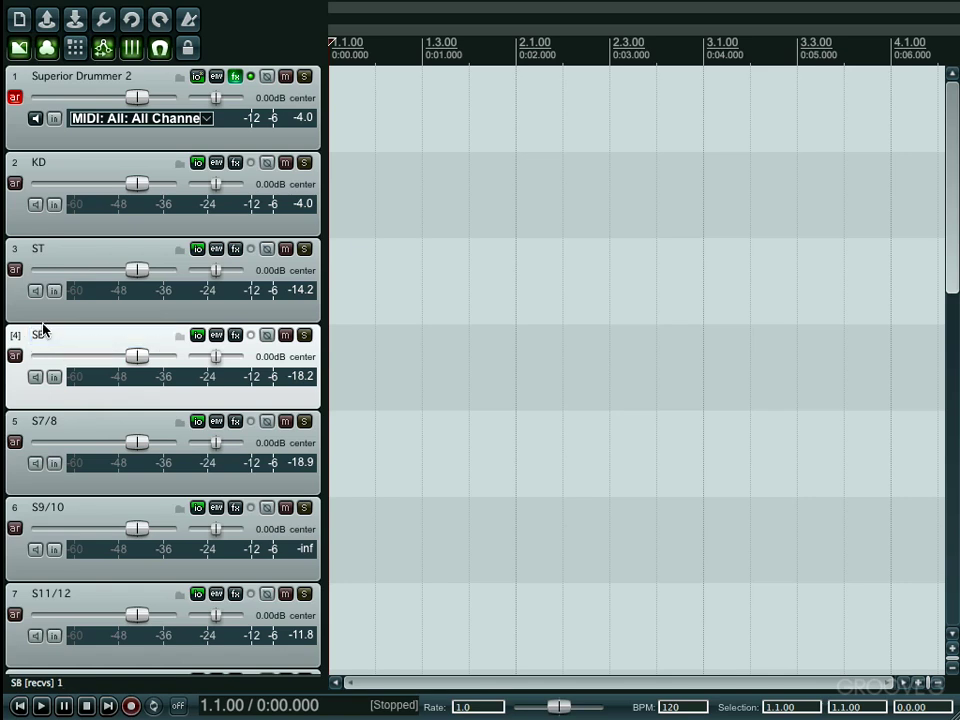
Rename tracks 5–7 to HH, Toms and OH.
{"action": "double_click", "coordinate": [47, 425]}
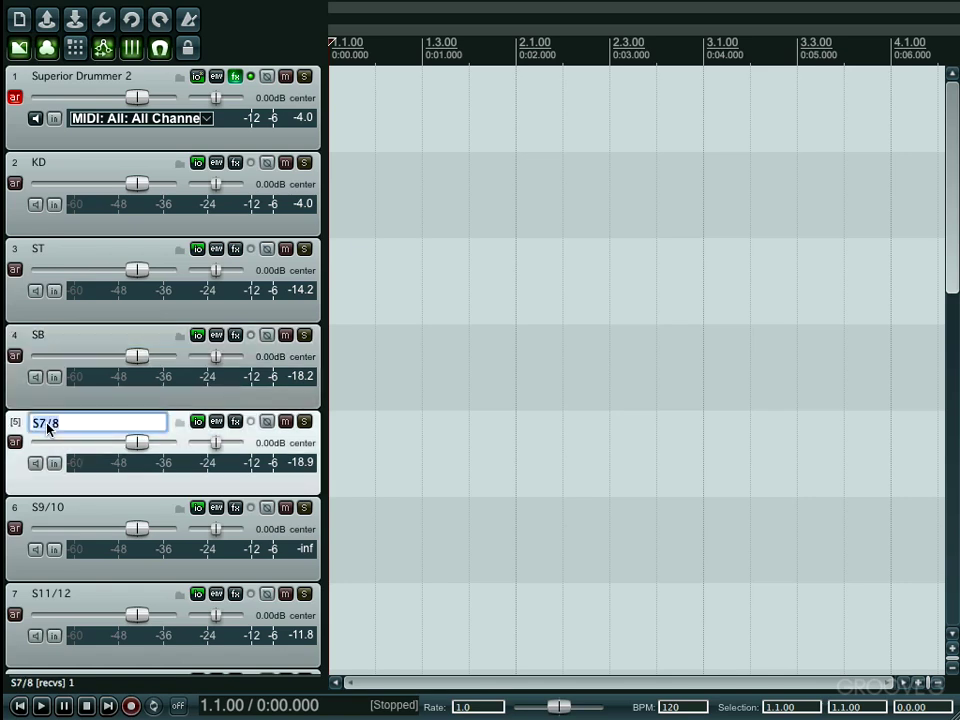
{"action": "type", "text": "HH"}
{"action": "key", "text": "Return"}
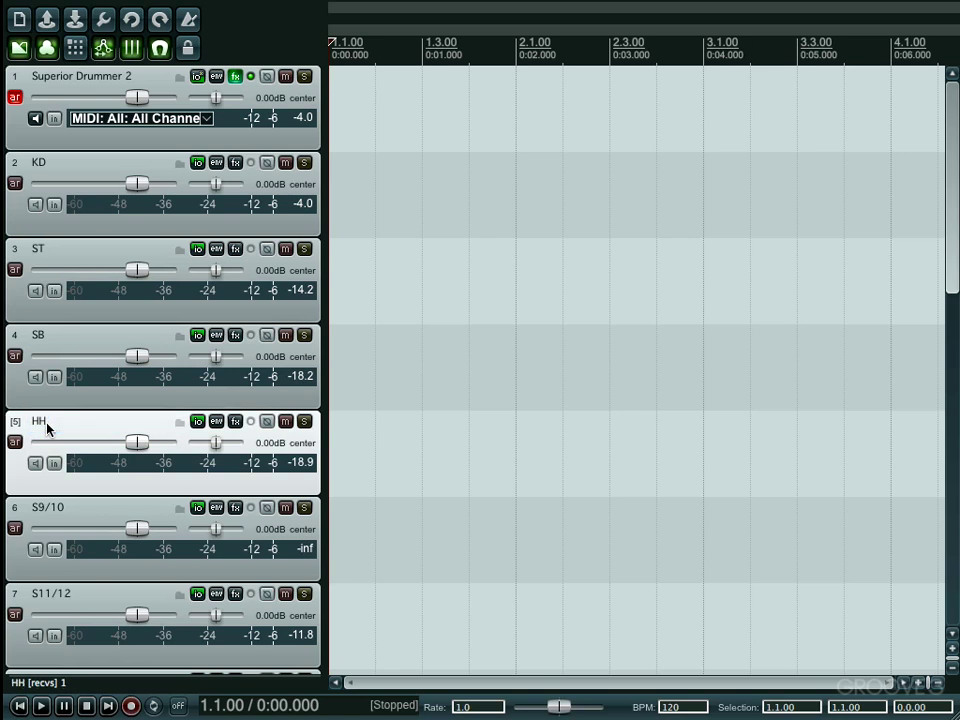
{"action": "double_click", "coordinate": [59, 512]}
{"action": "type", "text": "Toms"}
{"action": "key", "text": "Return"}
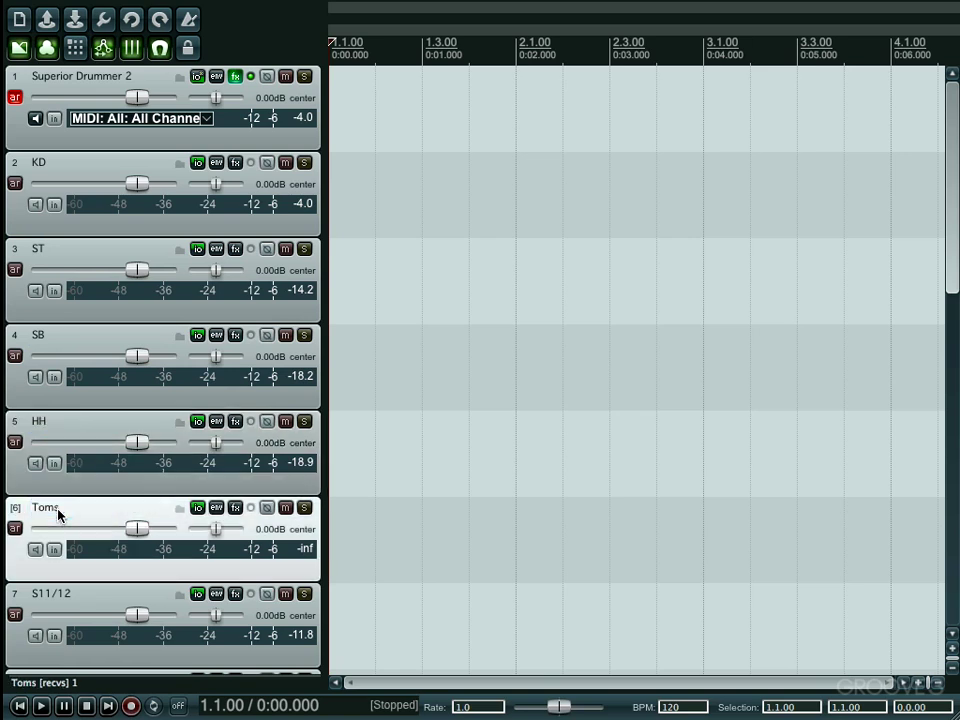
{"action": "double_click", "coordinate": [56, 594]}
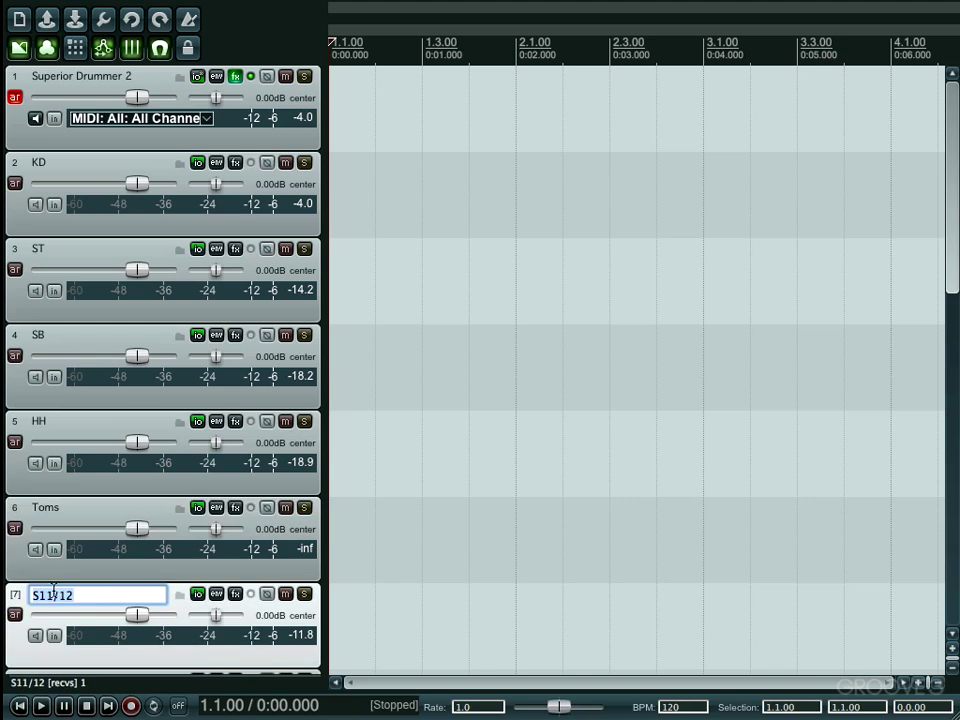
{"action": "type", "text": "OH"}
{"action": "key", "text": "Return"}
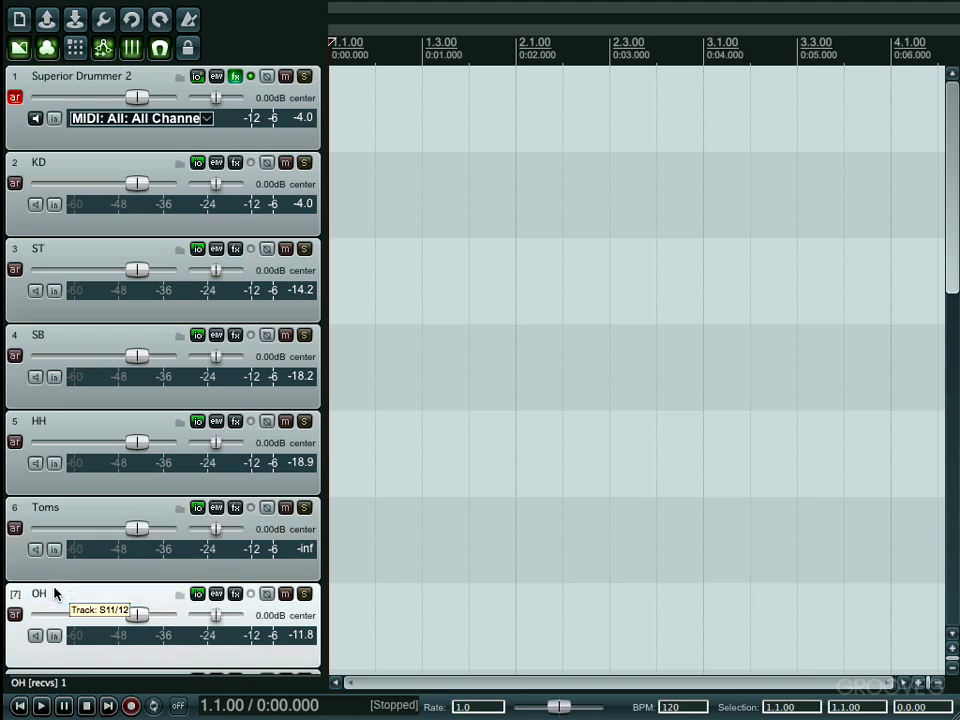
{"action": "scroll", "coordinate": [300, 570], "scroll_direction": "down", "scroll_amount": 4}
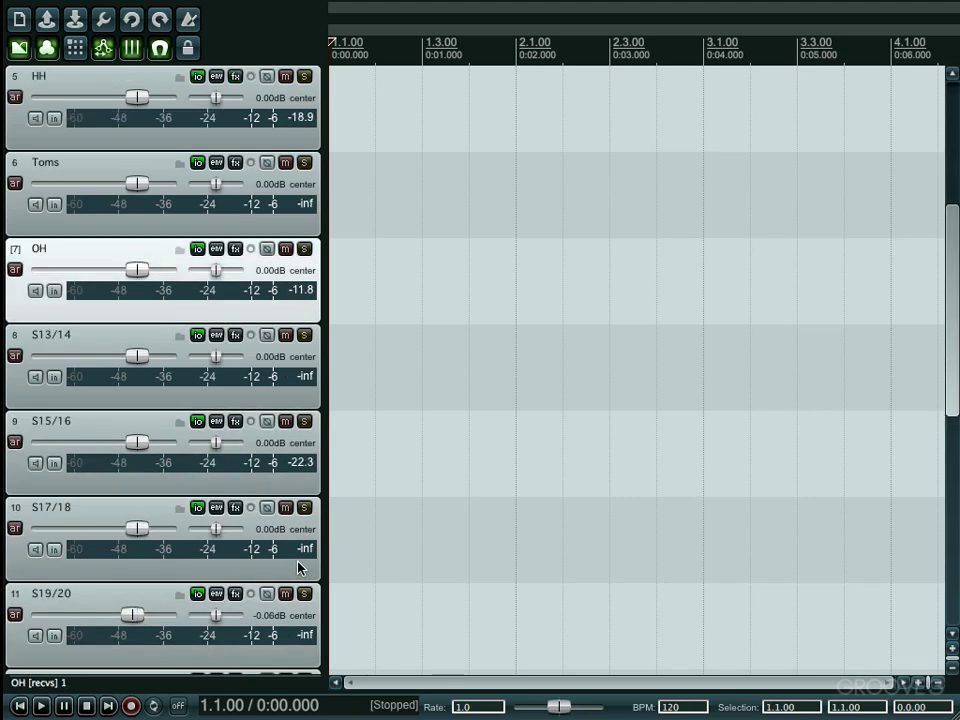
Rename track 8 (S13/14) to AMB and return to the top of the track list.
{"action": "double_click", "coordinate": [47, 342]}
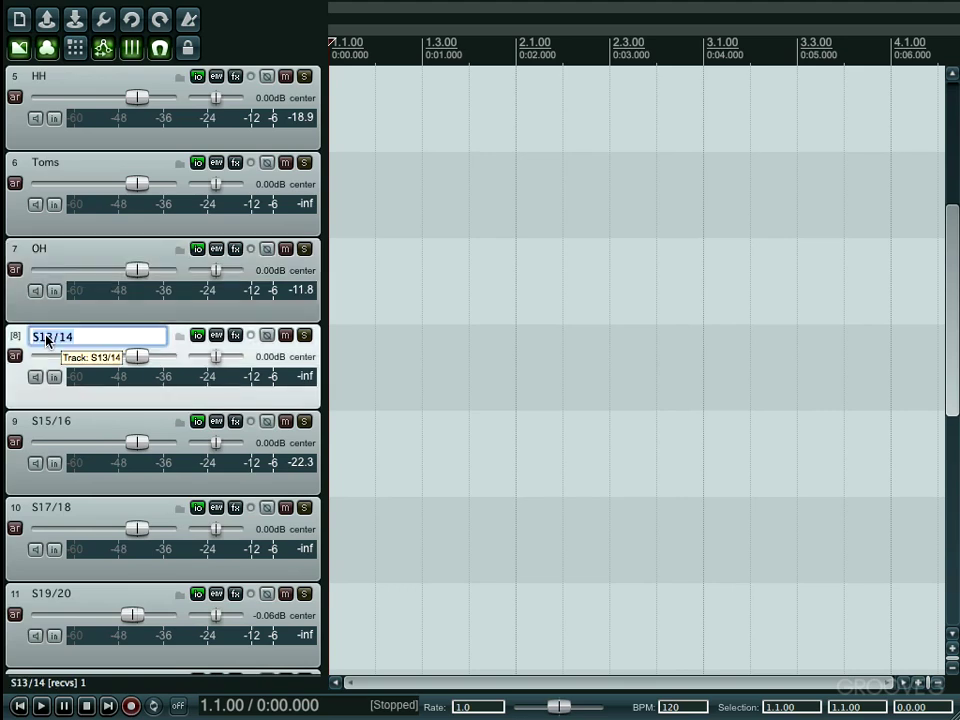
{"action": "type", "text": "AMB"}
{"action": "key", "text": "Return"}
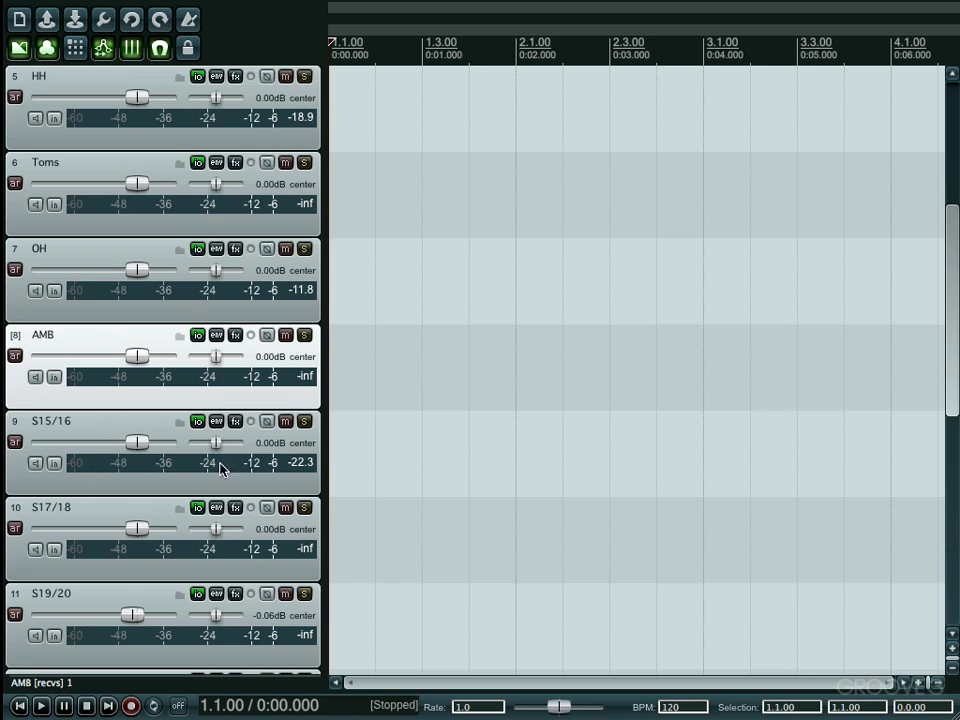
{"action": "scroll", "coordinate": [311, 460], "scroll_direction": "down", "scroll_amount": 8}
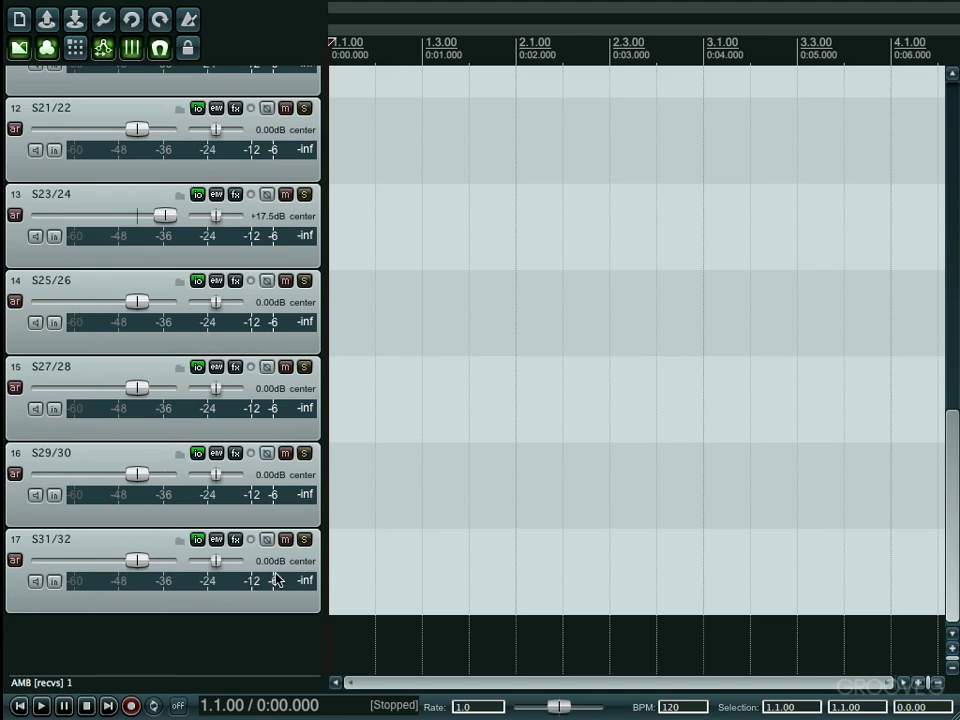
{"action": "scroll", "coordinate": [304, 498], "scroll_direction": "up", "scroll_amount": 6}
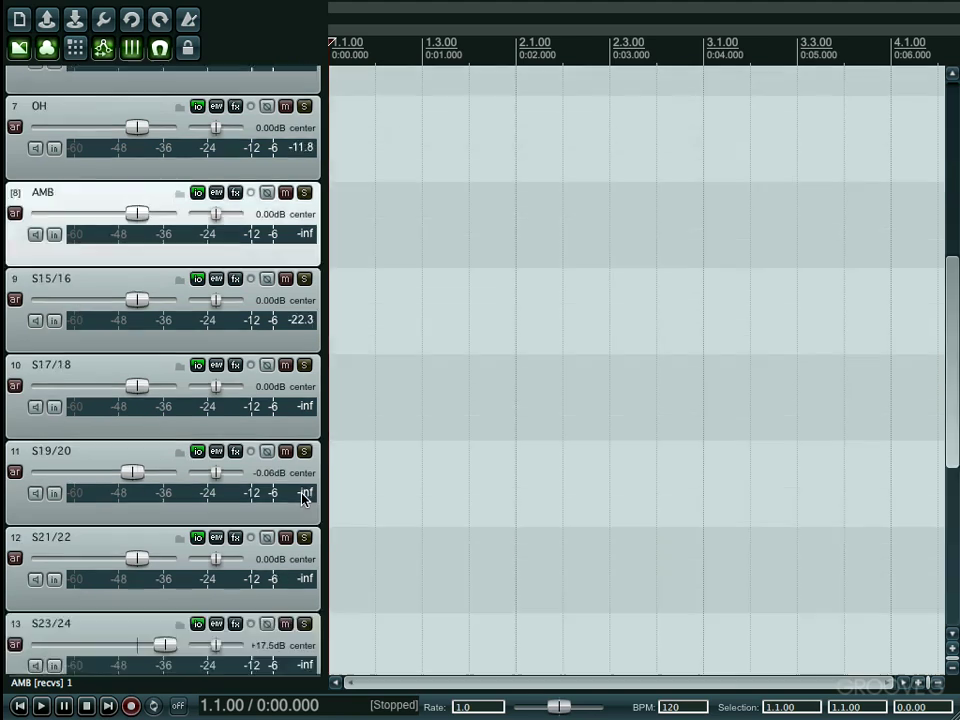
{"action": "scroll", "coordinate": [304, 498], "scroll_direction": "up", "scroll_amount": 7}
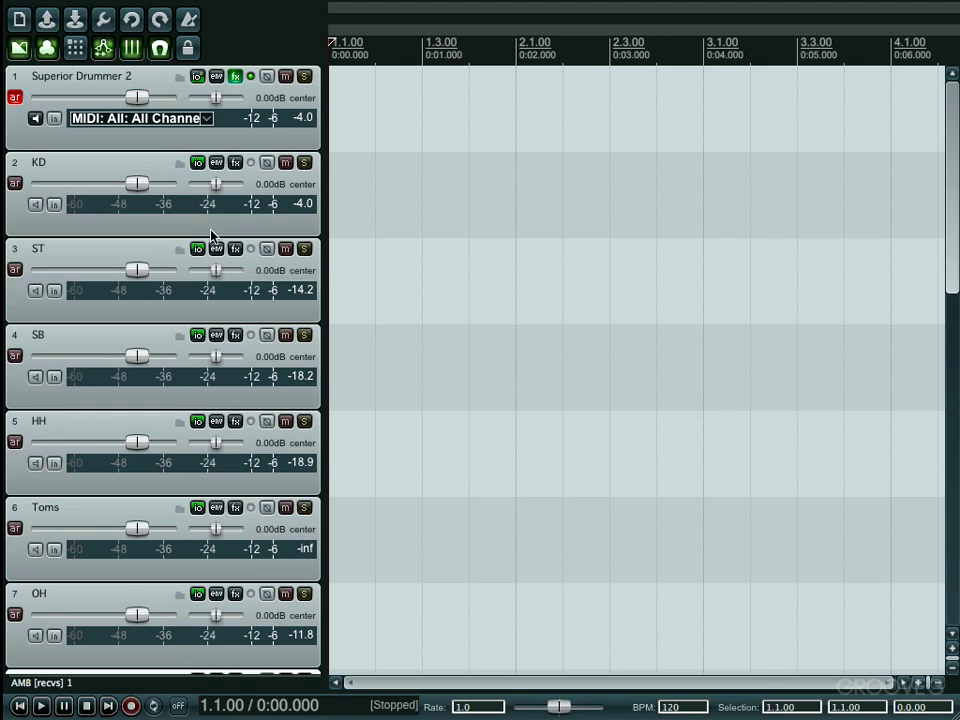